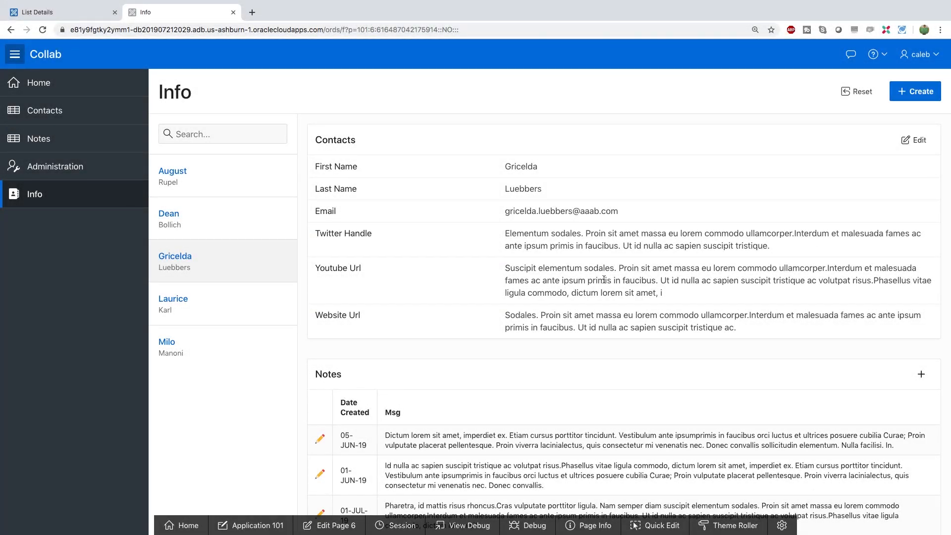
pyautogui.scroll(-3, 620, 233)
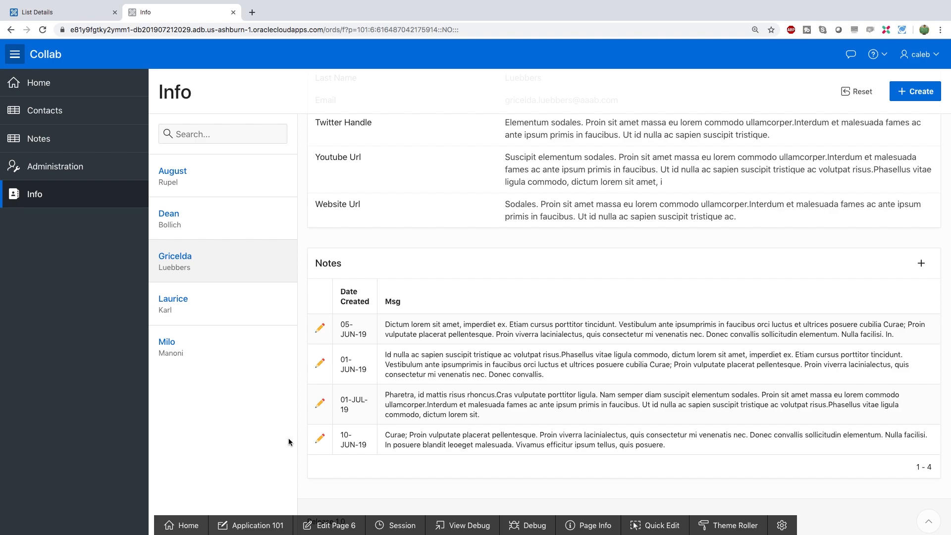
# - Navigate from the app builder to SQL Workshop's Utilities and launch Quick SQL
pyautogui.click(66, 15)
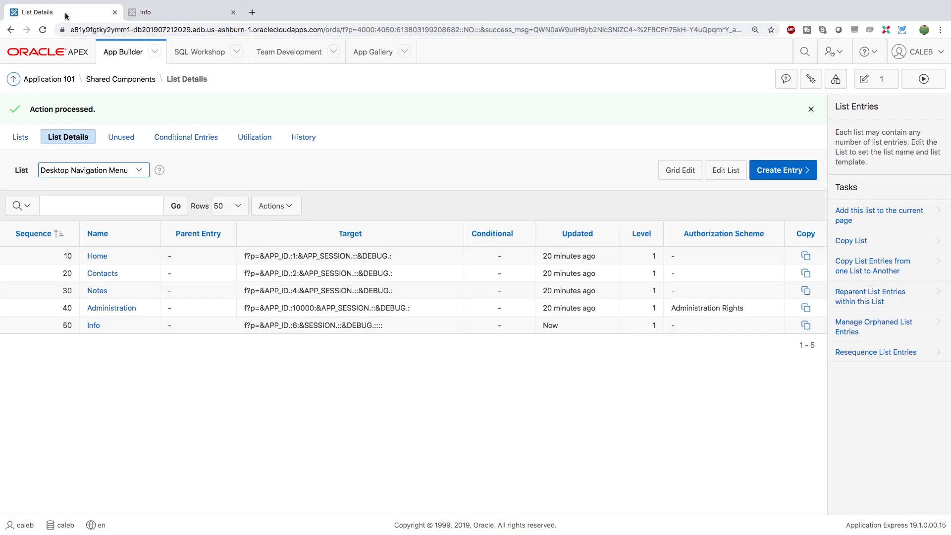
pyautogui.click(201, 53)
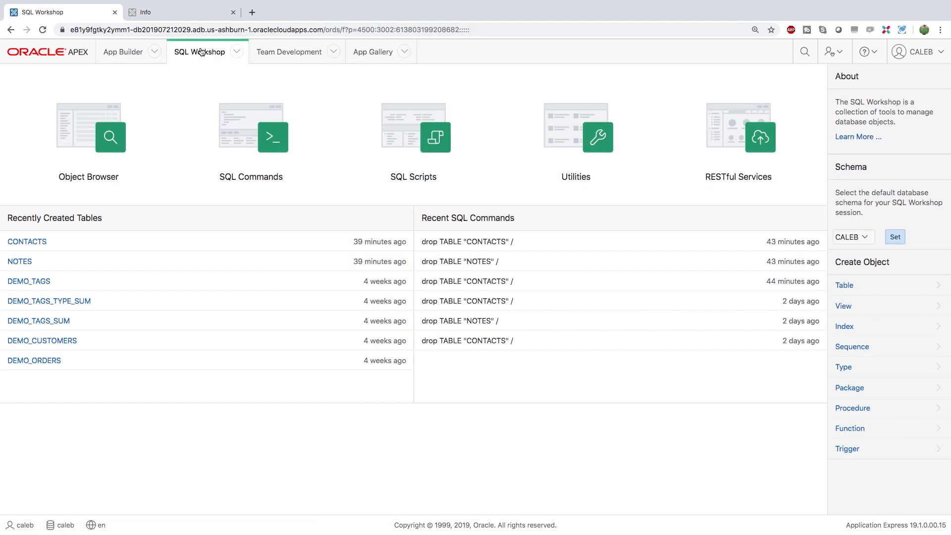
pyautogui.click(575, 137)
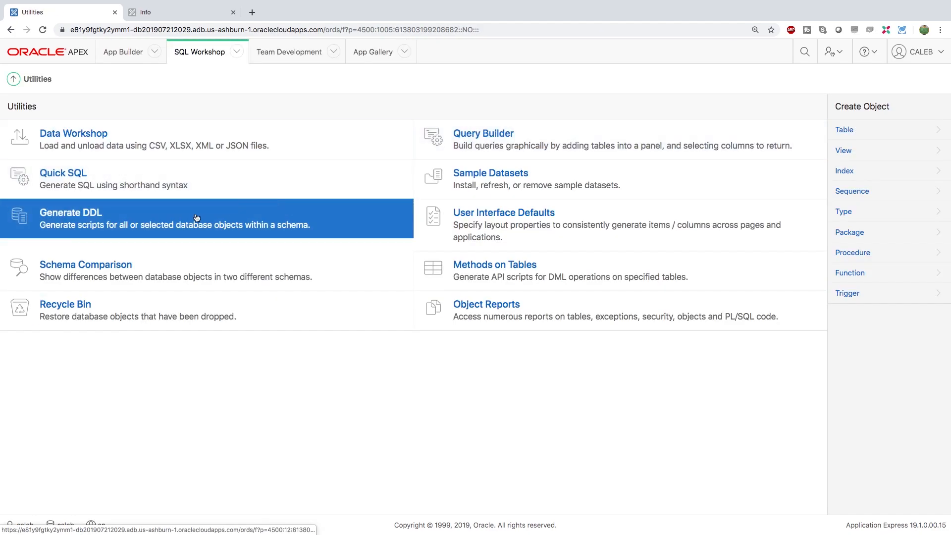
pyautogui.click(119, 182)
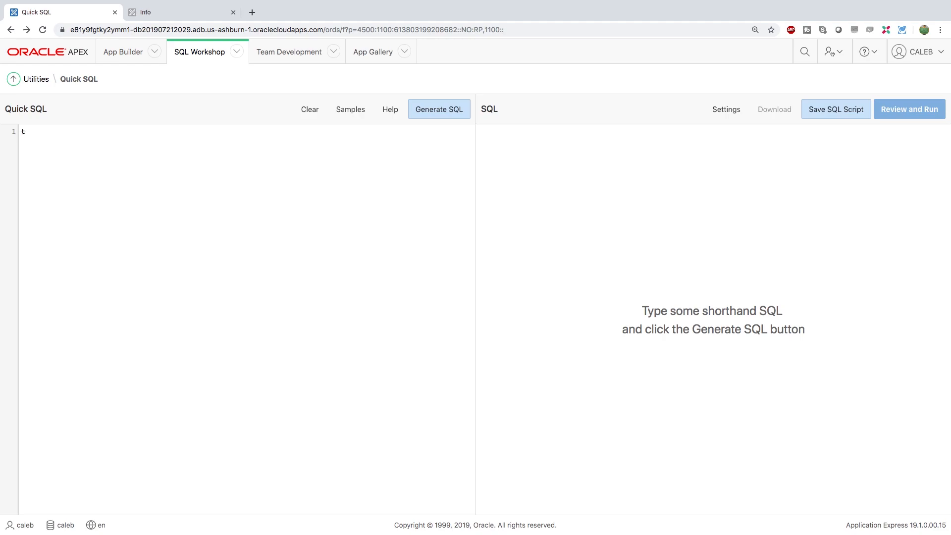
pyautogui.write('tasks')
# - Define the tasks table with contact_id /fk contacts and check the generated column type
pyautogui.press('Return')
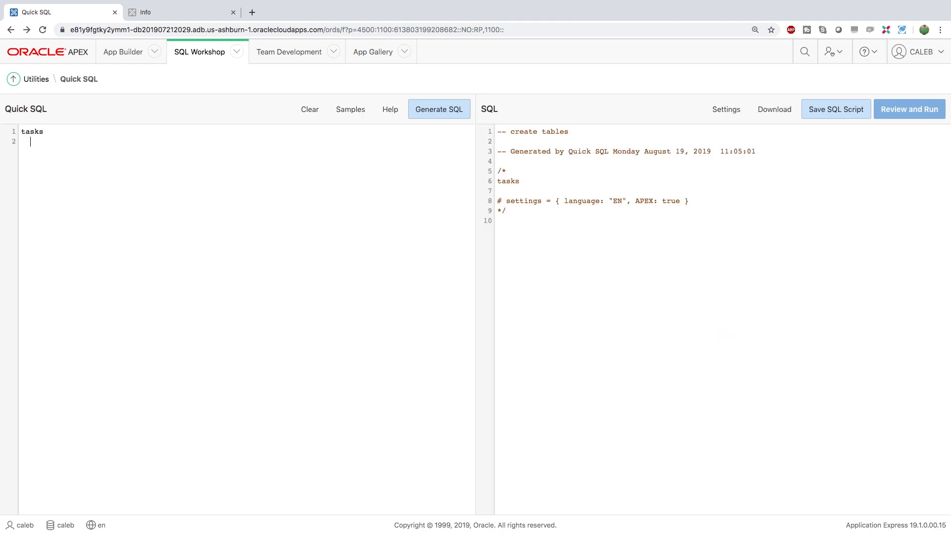
pyautogui.write('contact_id')
pyautogui.press('Return')
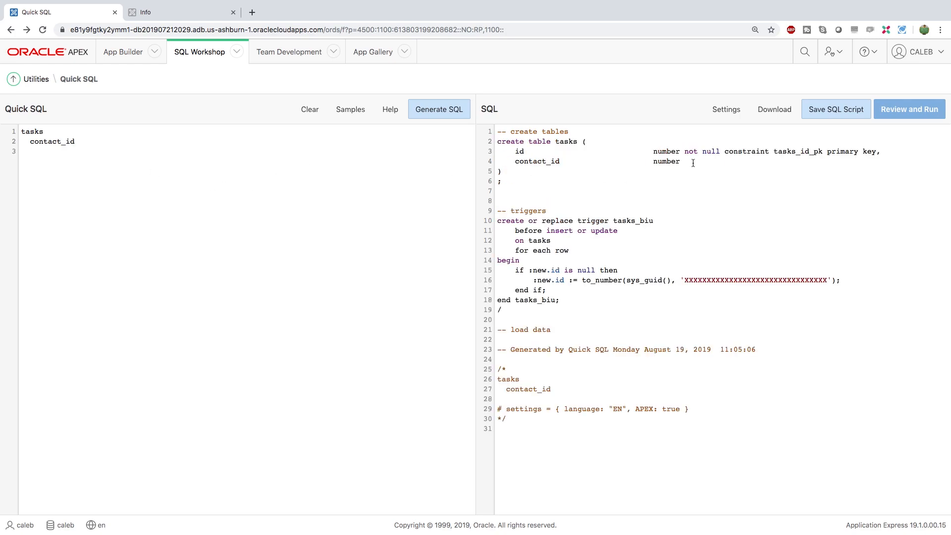
pyautogui.moveTo(680, 161)
pyautogui.mouseDown()
pyautogui.moveTo(638, 163)
pyautogui.moveTo(654, 161)
pyautogui.mouseUp()
pyautogui.doubleClick(678, 162)
pyautogui.click(687, 161)
pyautogui.click(91, 142)
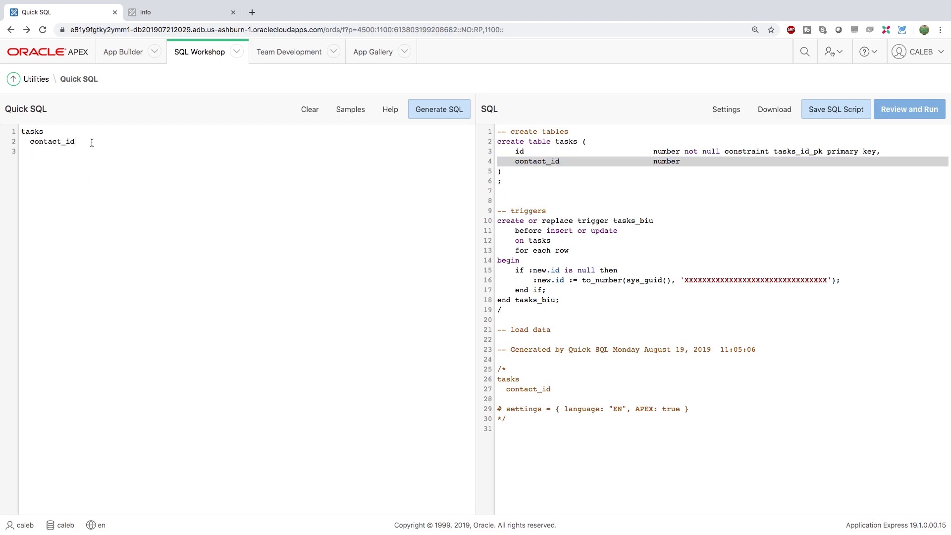
pyautogui.write(' /fk ')
pyautogui.write('contacts')
pyautogui.press('Return')
pyautogui.write('date_d')
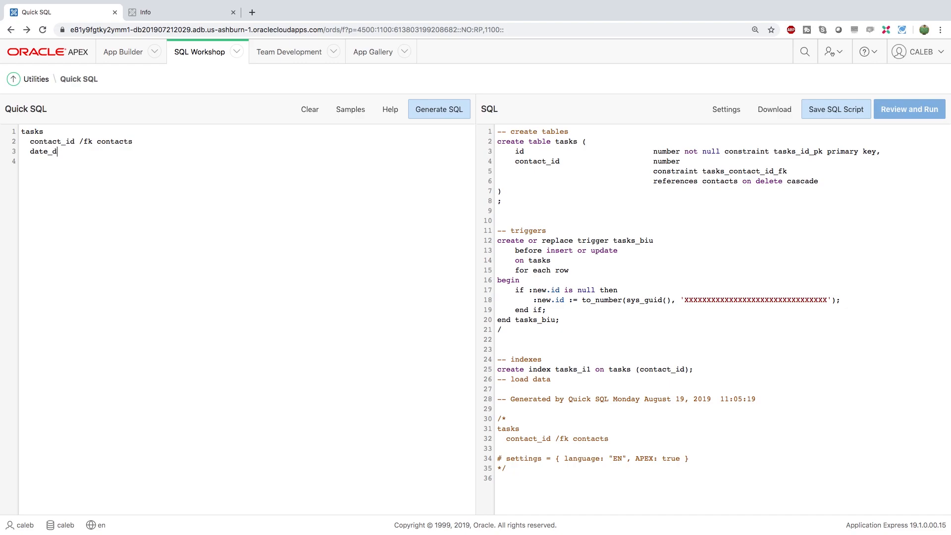
pyautogui.write('ue   ')
pyautogui.write('msg')
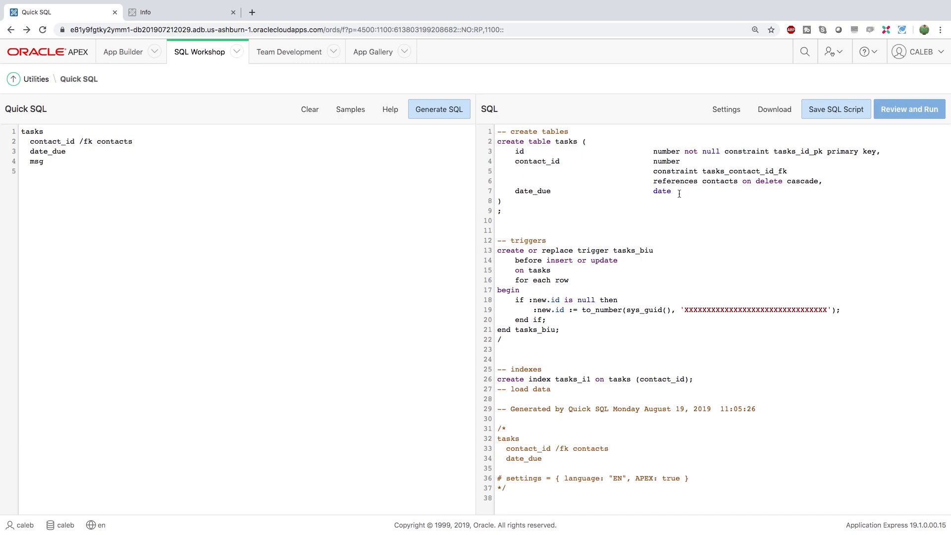
# - Review the date_due type and foreign key constraint in the generated SQL, then save it as a script
pyautogui.moveTo(678, 191); pyautogui.dragTo(648, 192)
pyautogui.click(810, 179)
pyautogui.moveTo(824, 181); pyautogui.dragTo(735, 162)
pyautogui.click(734, 162)
pyautogui.click(905, 138)
pyautogui.click(836, 110)
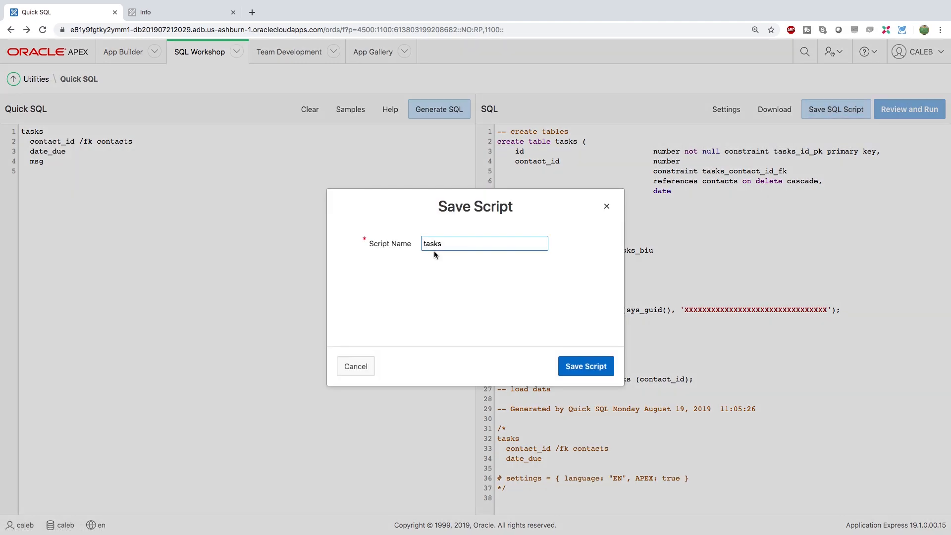
# - Save the tasks script, review it and run it now, creating the table, trigger and index
pyautogui.click(586, 366)
pyautogui.click(909, 110)
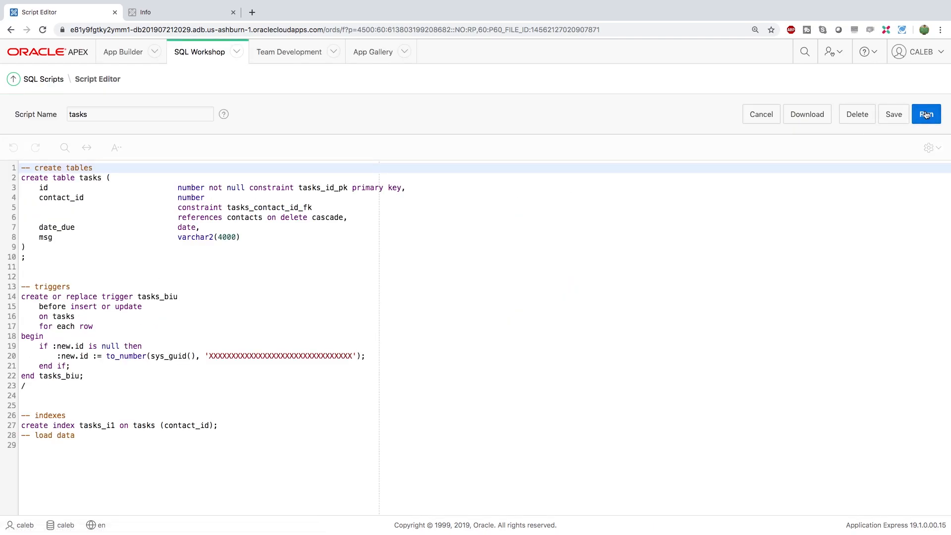
pyautogui.click(925, 114)
pyautogui.click(753, 490)
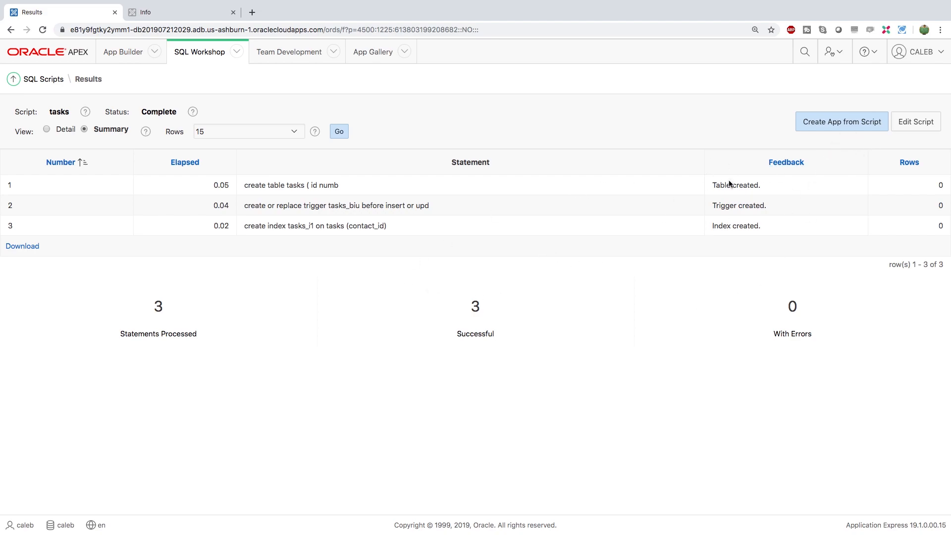
pyautogui.click(864, 124)
# - Return to the running Info page and edit page 6 in Page Designer
pyautogui.click(163, 12)
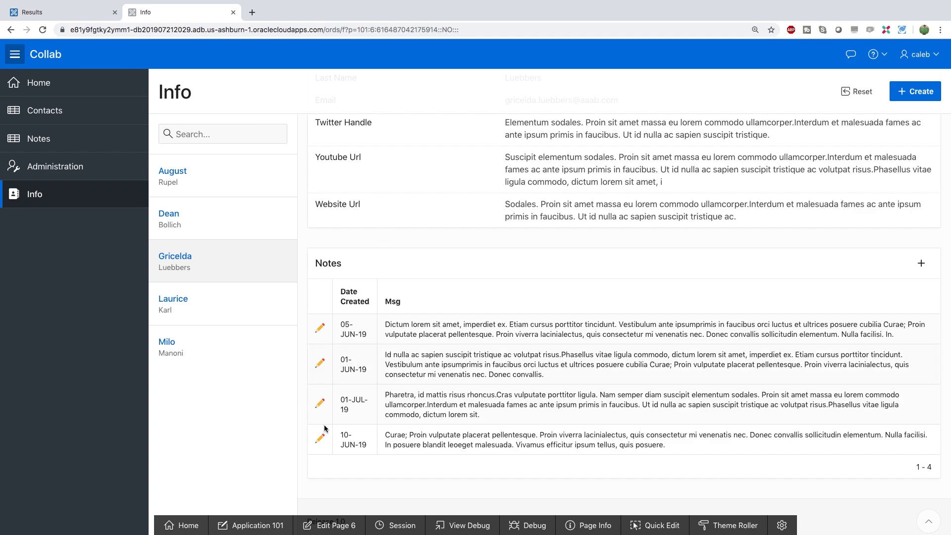
pyautogui.click(331, 525)
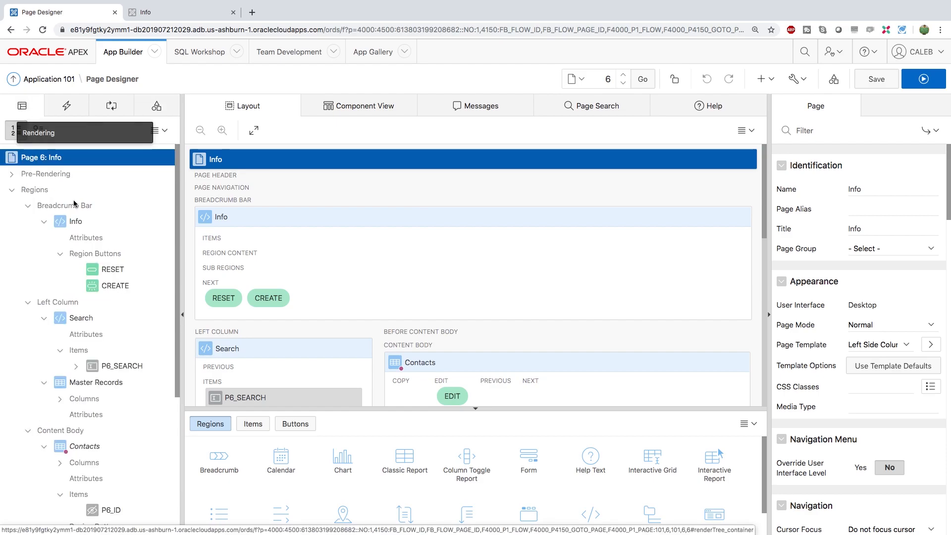
pyautogui.scroll(-5, 89, 260)
pyautogui.scroll(-5, 104, 334)
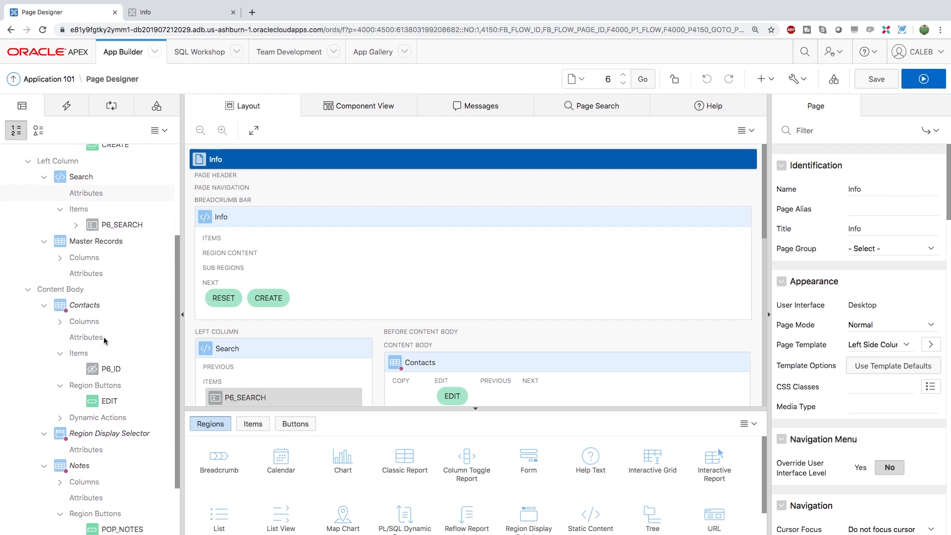
pyautogui.scroll(-3, 105, 340)
pyautogui.scroll(-2, 105, 340)
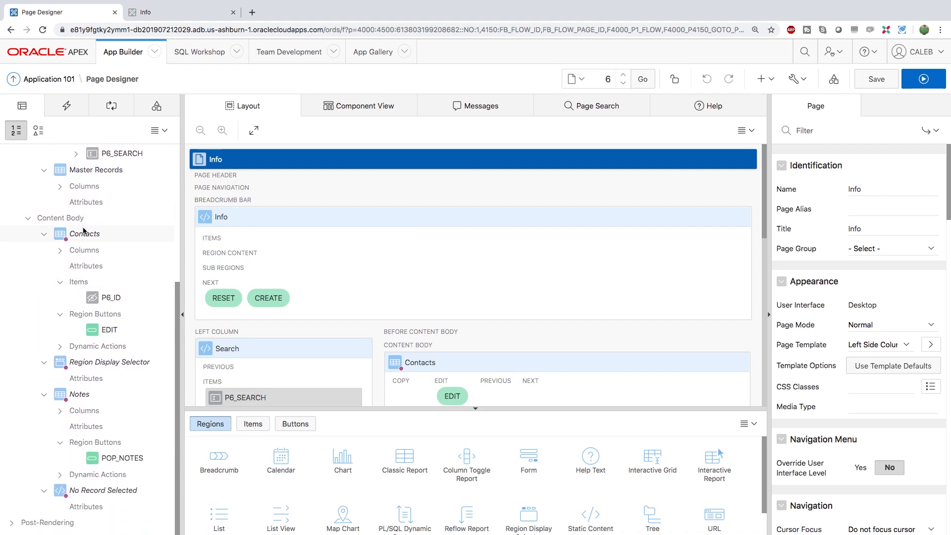
# - Inspect the Contacts, Notes and No Record Selected regions, then return to the running Info page
pyautogui.click(84, 233)
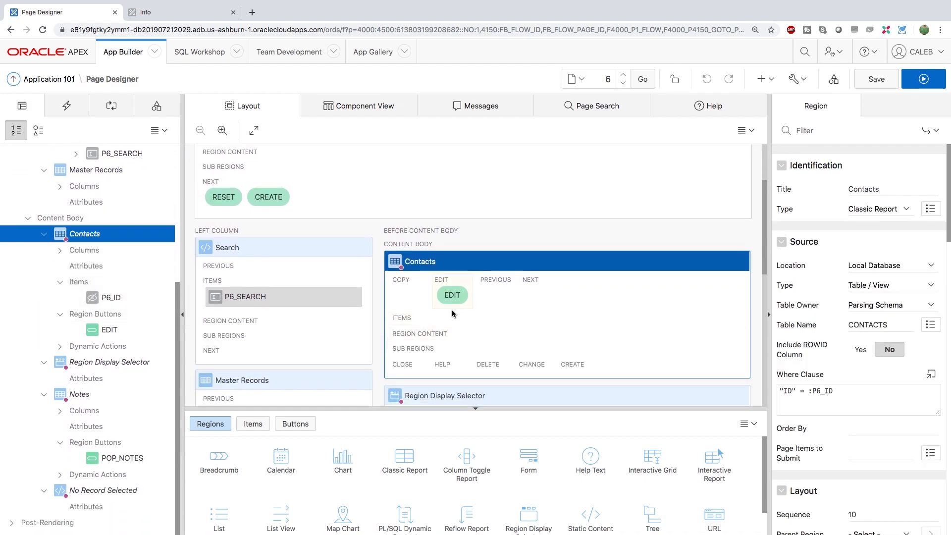
pyautogui.click(79, 394)
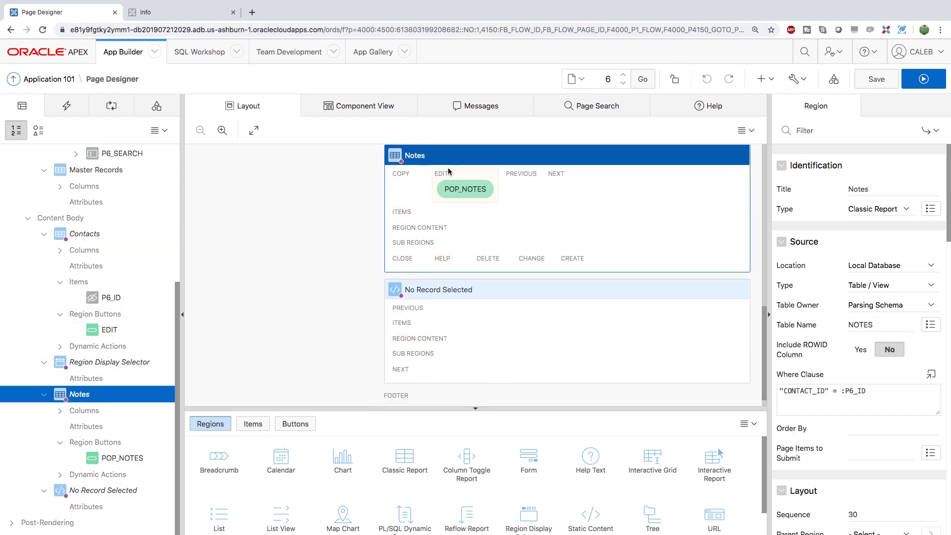
pyautogui.moveTo(439, 290)
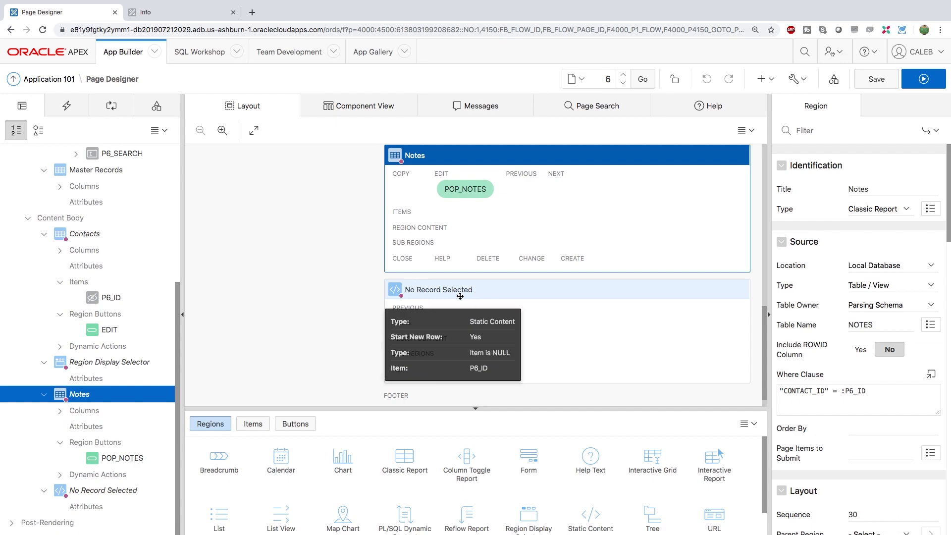
pyautogui.click(562, 297)
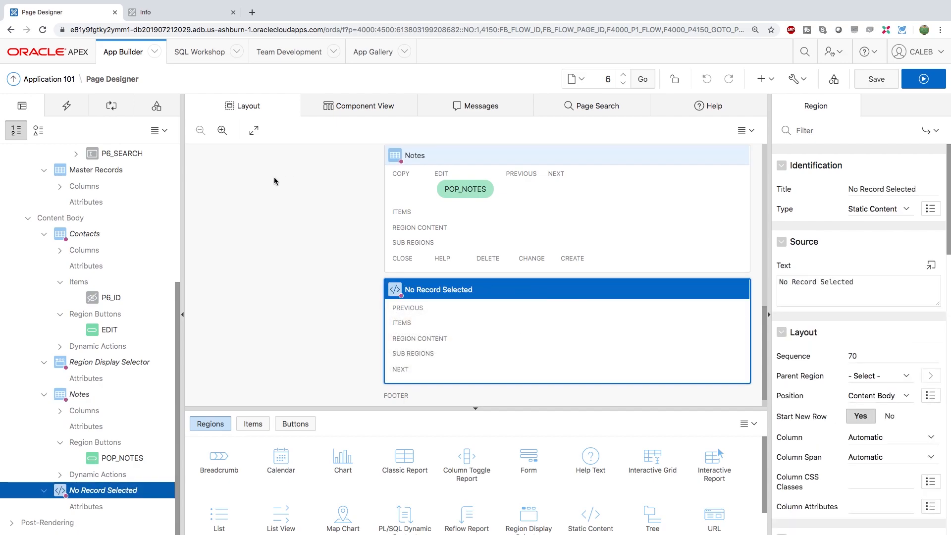
pyautogui.click(170, 12)
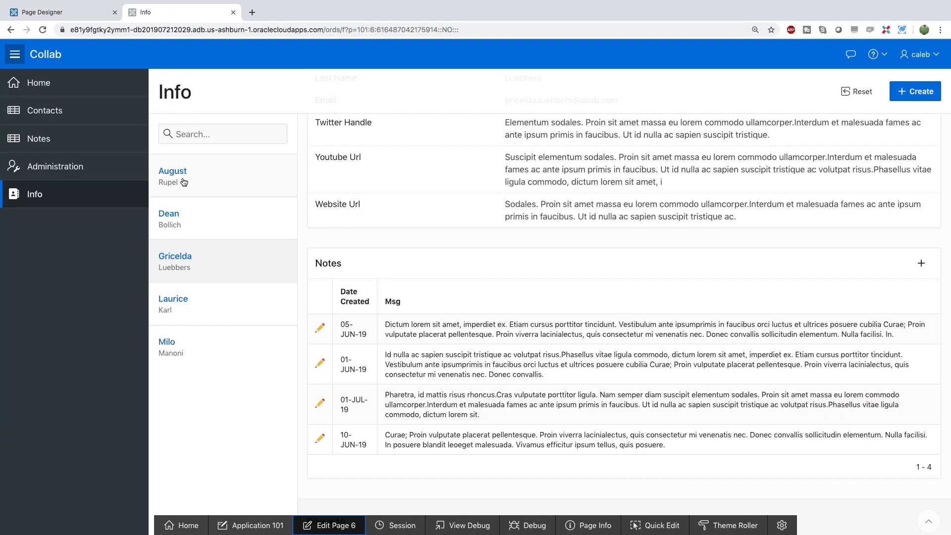
# - Reset the shown contact record and select the second contact to view its details and notes
pyautogui.click(862, 92)
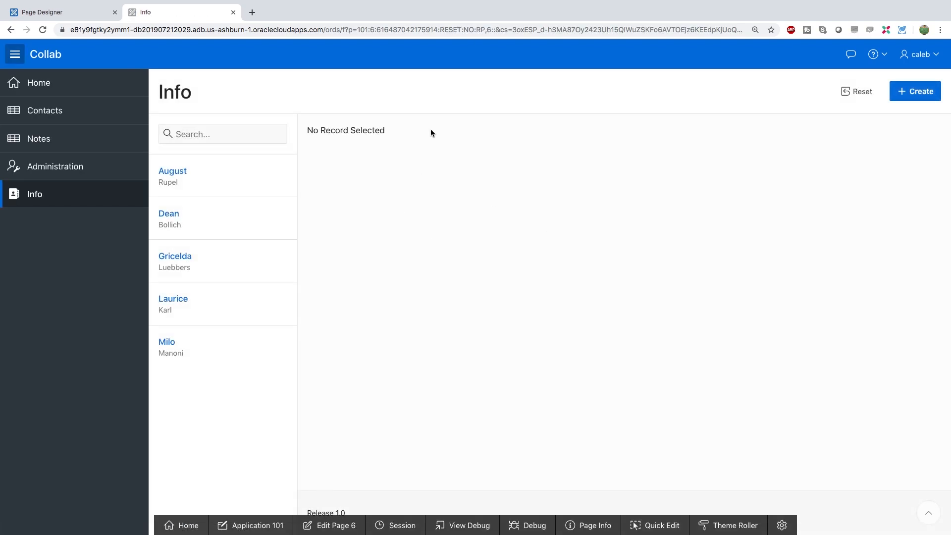
pyautogui.moveTo(430, 129); pyautogui.dragTo(305, 130)
pyautogui.click(305, 131)
pyautogui.click(207, 218)
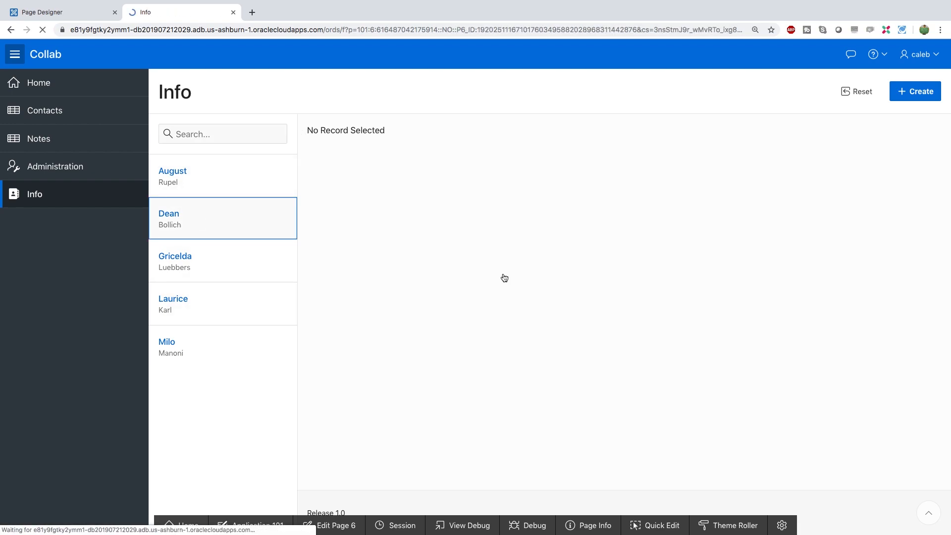
pyautogui.scroll(-5, 589, 376)
pyautogui.scroll(2, 589, 376)
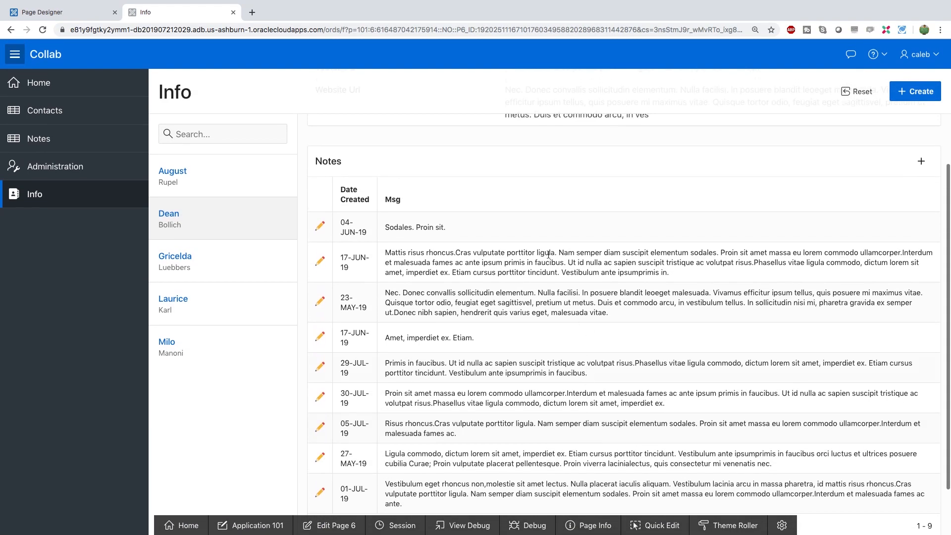
pyautogui.scroll(1, 548, 255)
pyautogui.moveTo(342, 232); pyautogui.dragTo(315, 233)
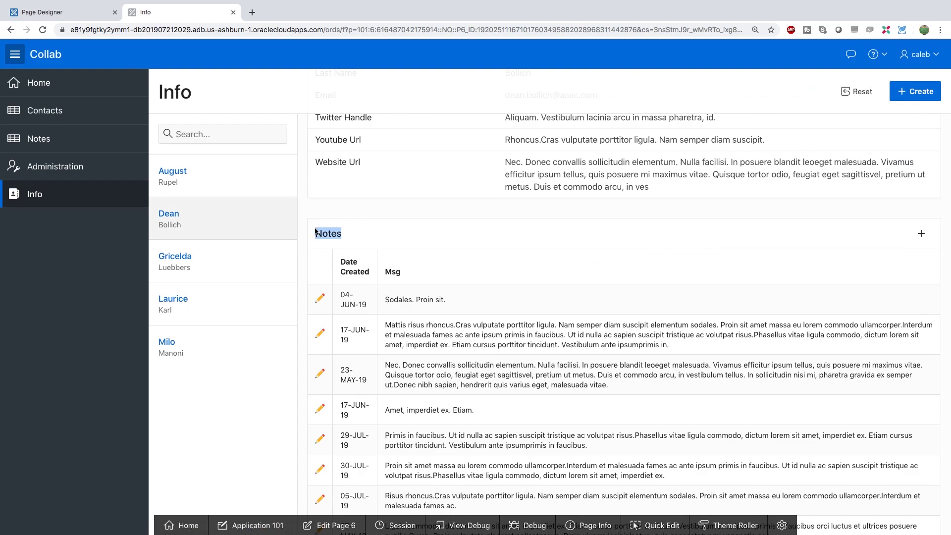
# - Duplicate the Notes region, retitle the copy Tasks and source it from the TASKS table
pyautogui.click(59, 12)
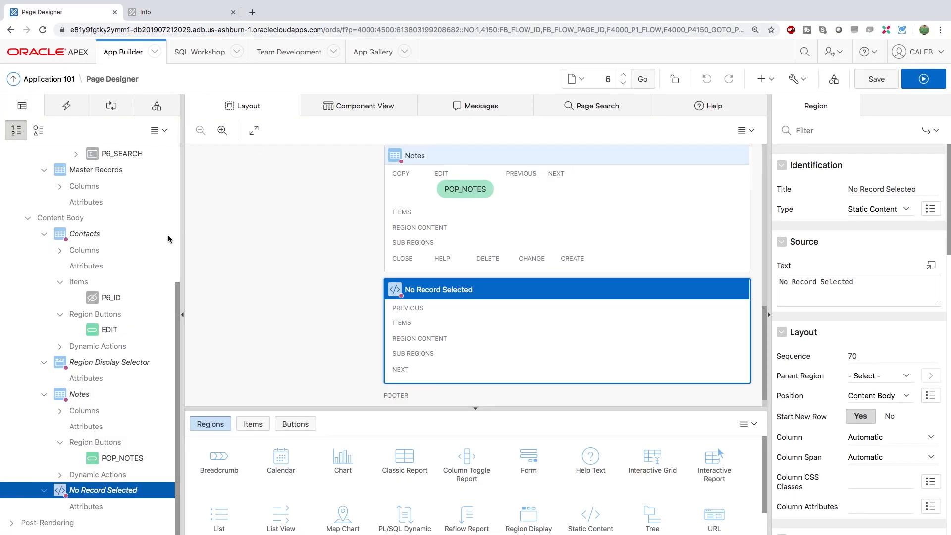
pyautogui.rightClick(79, 394)
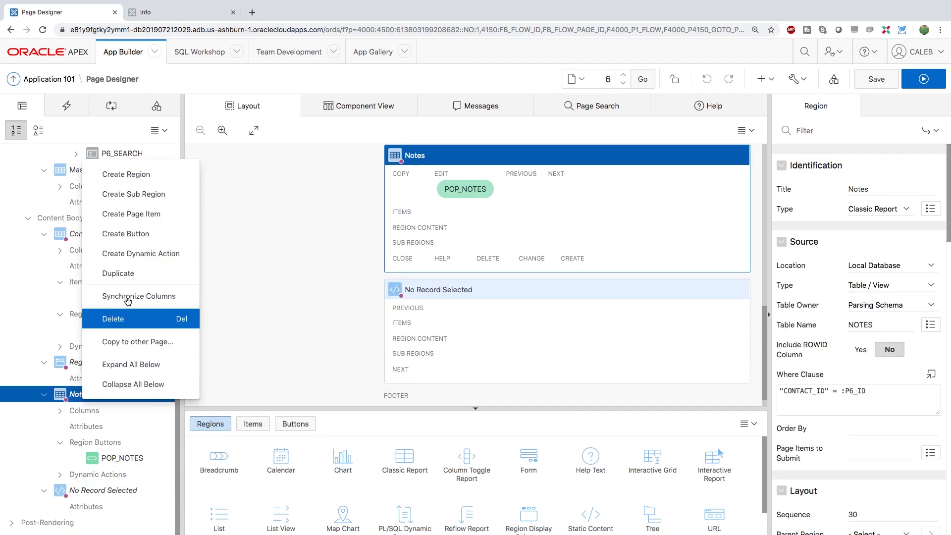
pyautogui.click(118, 273)
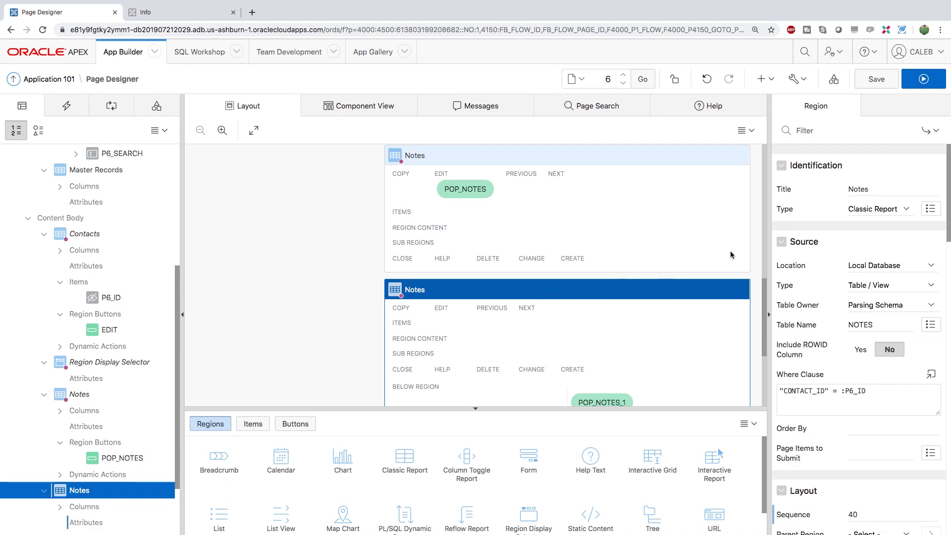
pyautogui.doubleClick(891, 189)
pyautogui.write('Tasks')
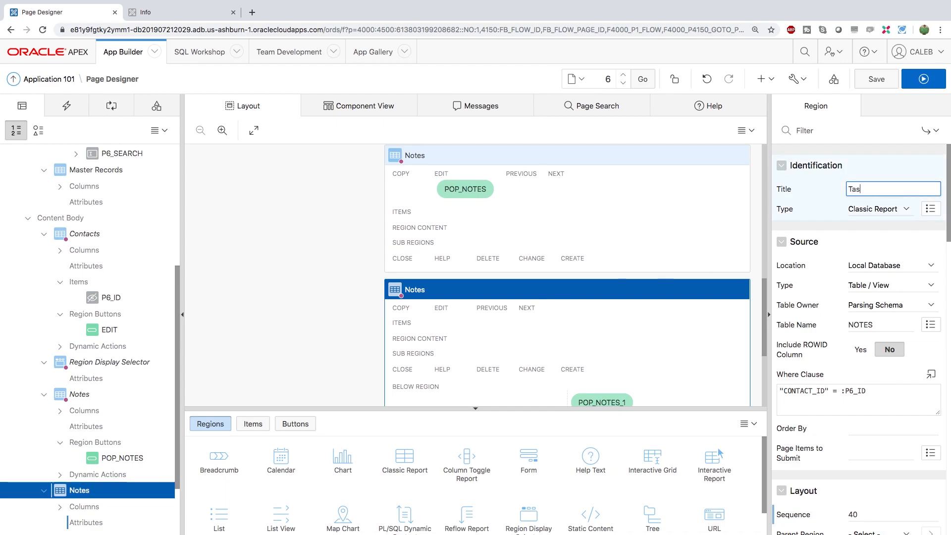
pyautogui.click(931, 325)
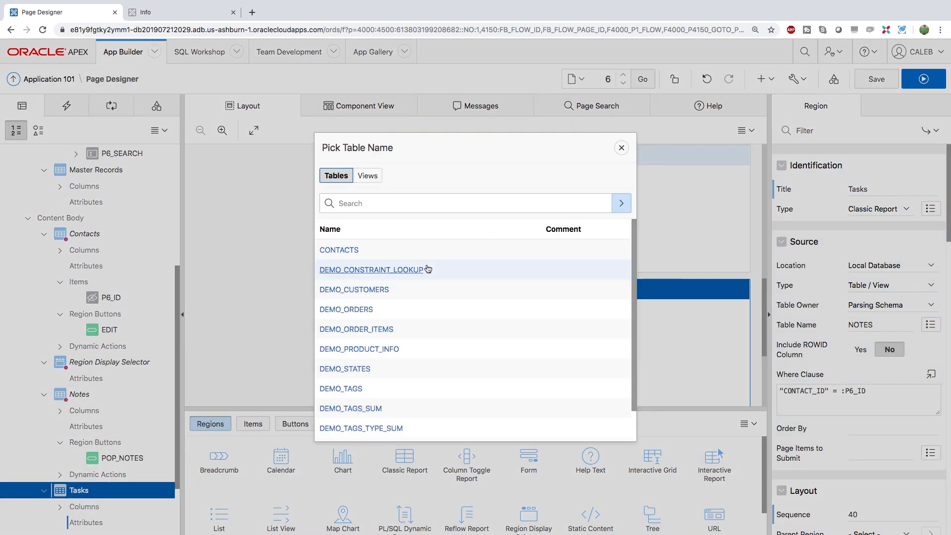
pyautogui.scroll(-2, 431, 349)
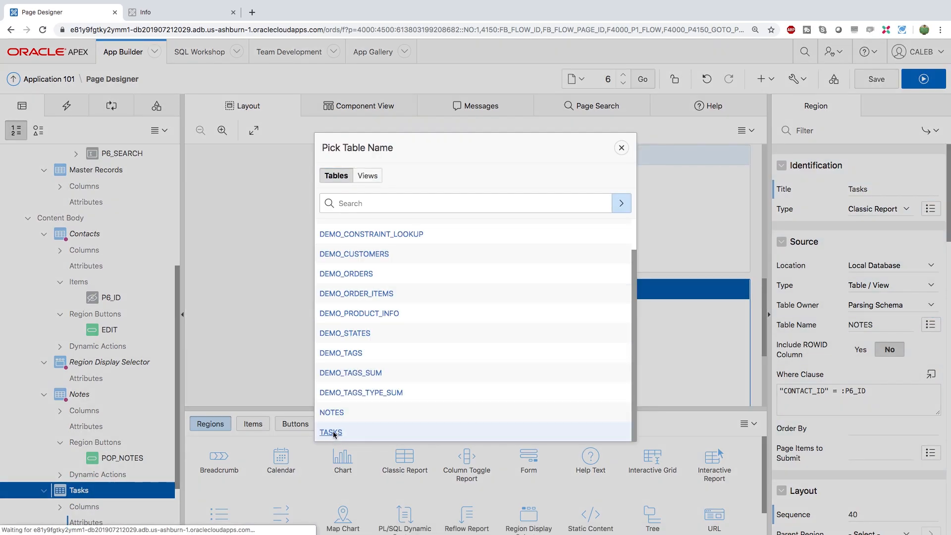
pyautogui.click(331, 433)
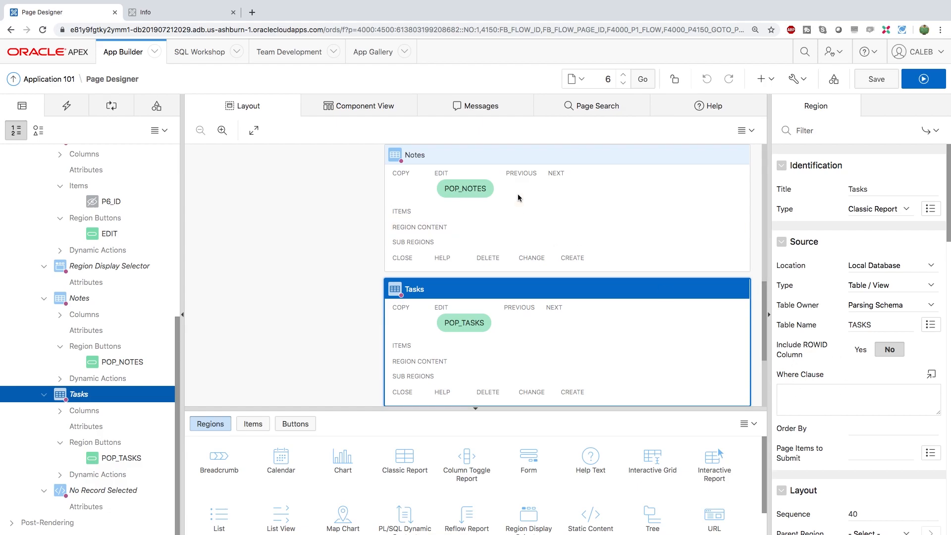
# - Copy the Notes region's where clause "CONTACT_ID" = :P6_ID into the Tasks region
pyautogui.click(503, 156)
pyautogui.click(817, 392)
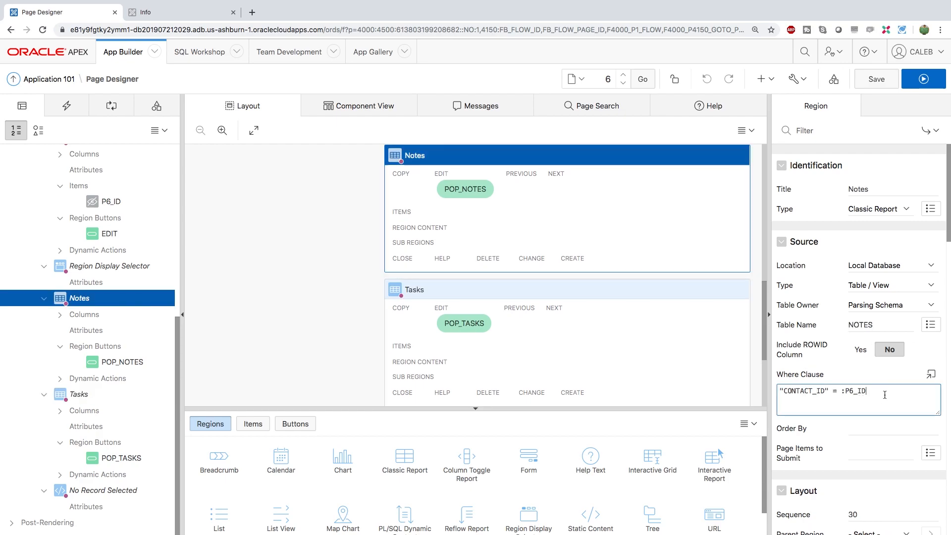
pyautogui.tripleClick(816, 392)
pyautogui.hotkey('ctrl', 'c')
pyautogui.click(564, 290)
pyautogui.click(825, 401)
pyautogui.hotkey('ctrl', 'v')
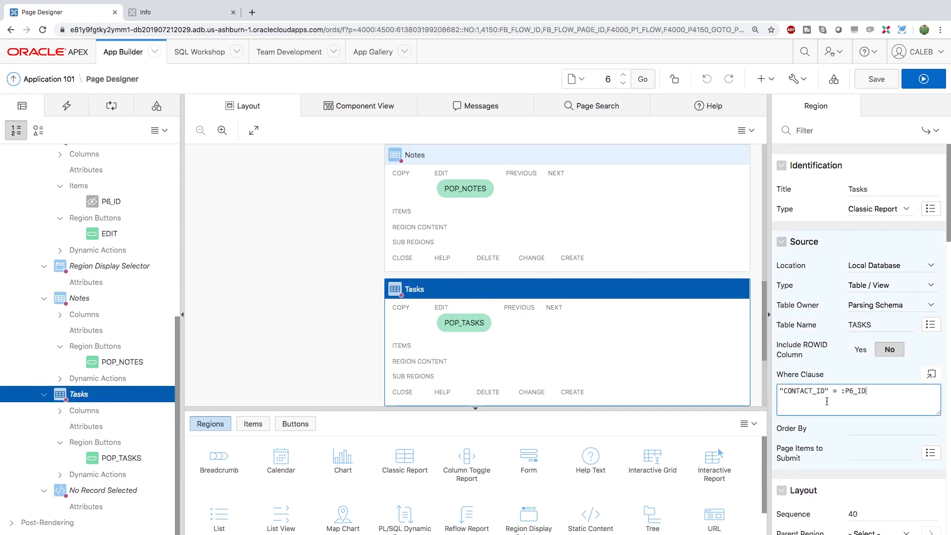
# - Review the CONTACT_ID column and :P6_ID item reference in the pasted filter
pyautogui.doubleClick(803, 391)
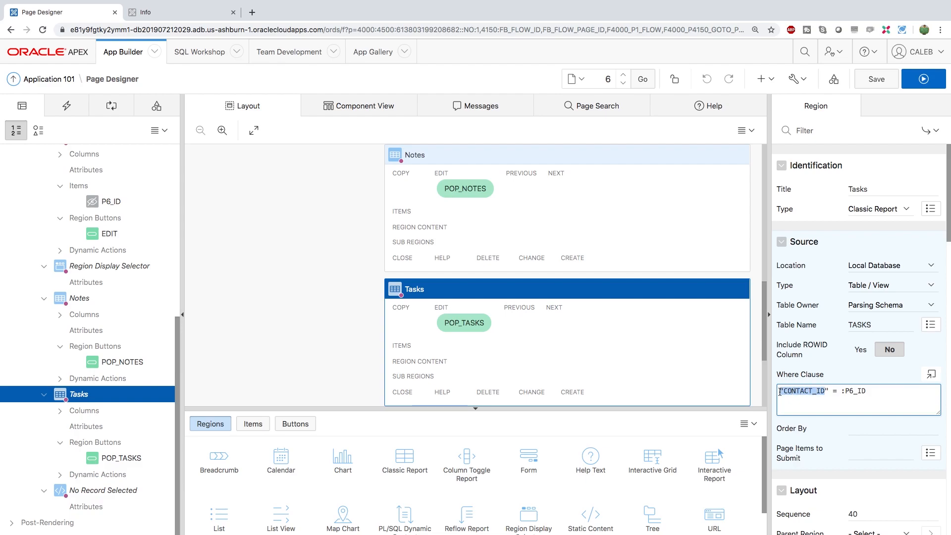
pyautogui.click(795, 392)
pyautogui.doubleClick(854, 390)
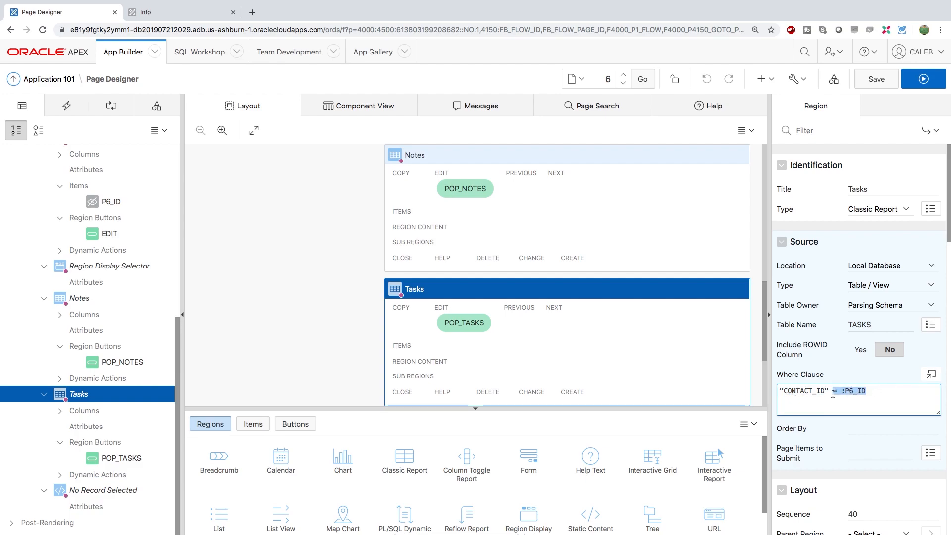
pyautogui.click(843, 390)
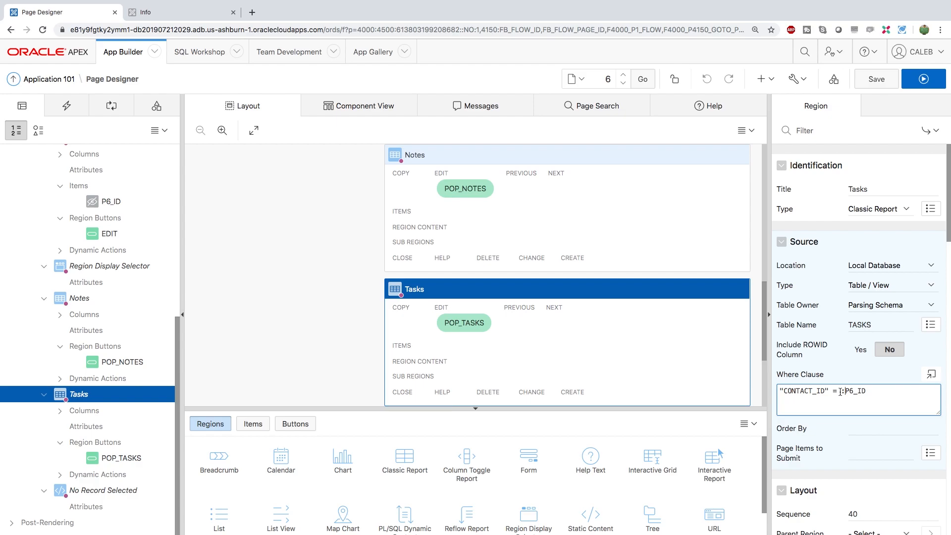
# - Switch to the running application and reload the Info page to show the Tasks region
pyautogui.hotkey('ctrl', 'Tab')
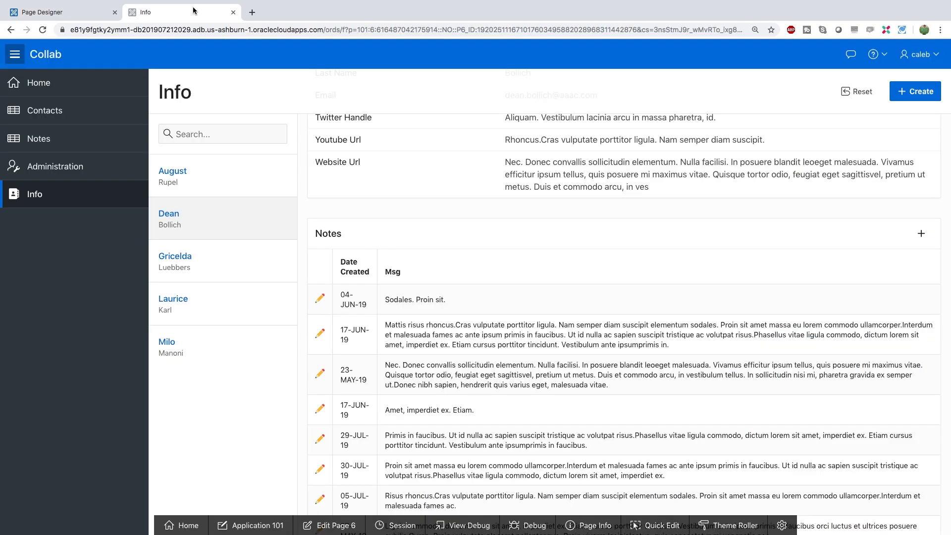
pyautogui.click(44, 30)
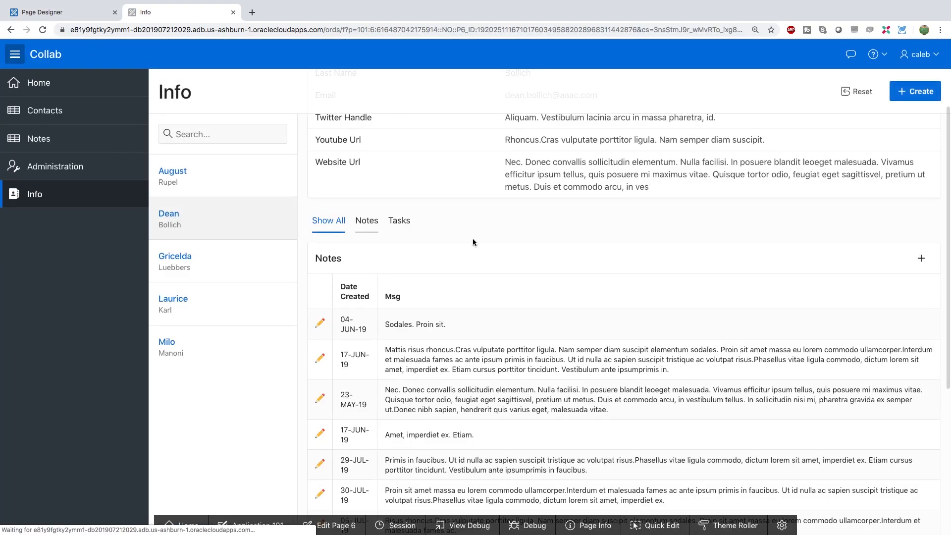
pyautogui.scroll(-1, 472, 238)
pyautogui.scroll(-5, 471, 305)
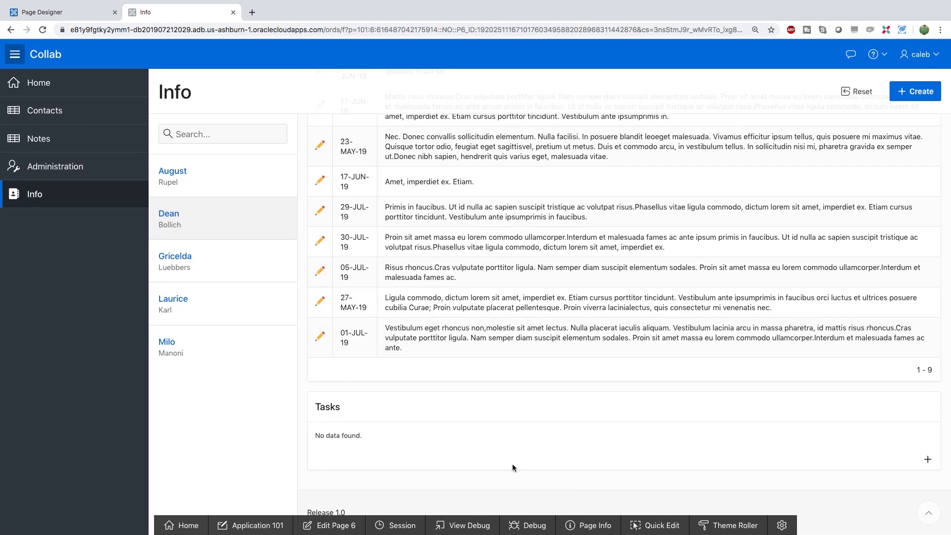
# - Add a task for the contact, enable Quick Edit and open the Notes dialog's page 8 in Page Designer
pyautogui.click(928, 461)
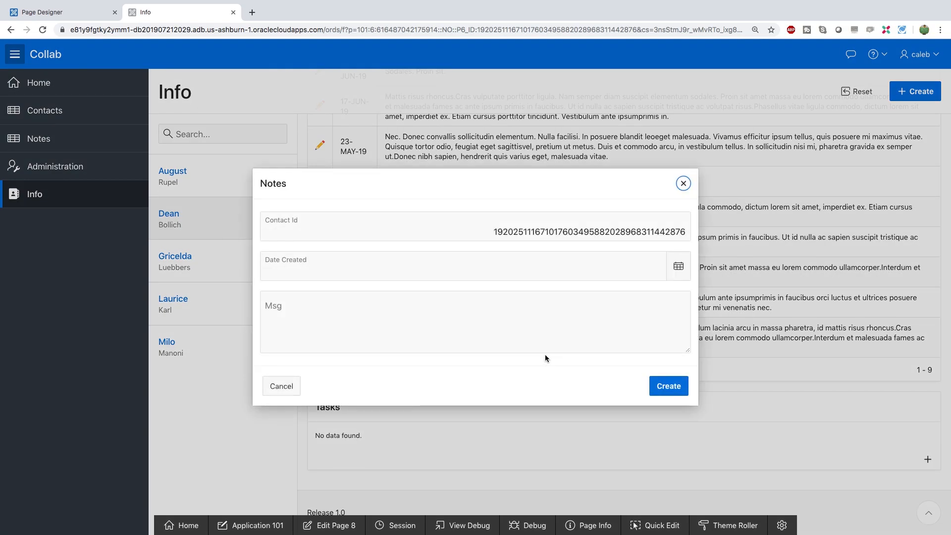
pyautogui.moveTo(282, 182)
pyautogui.mouseDown()
pyautogui.moveTo(268, 181)
pyautogui.moveTo(342, 182)
pyautogui.mouseUp()
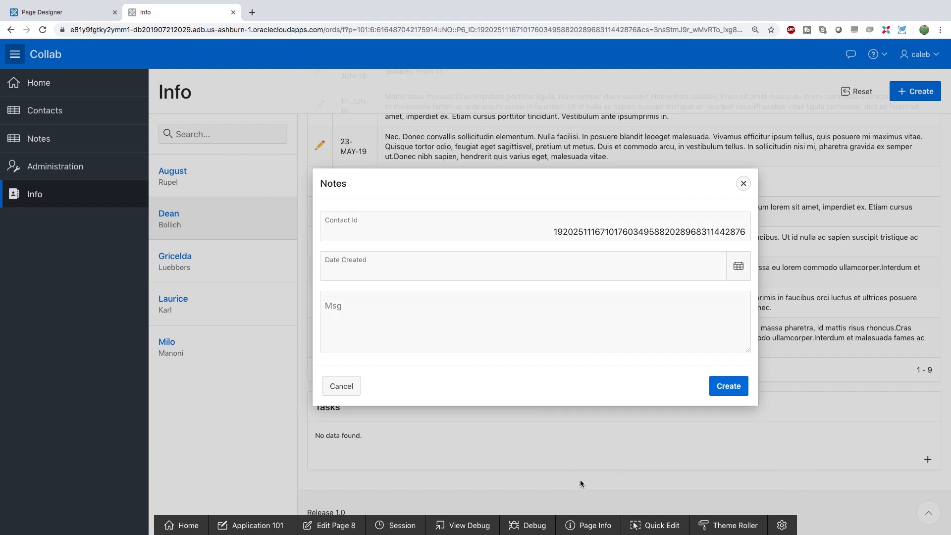
pyautogui.click(655, 526)
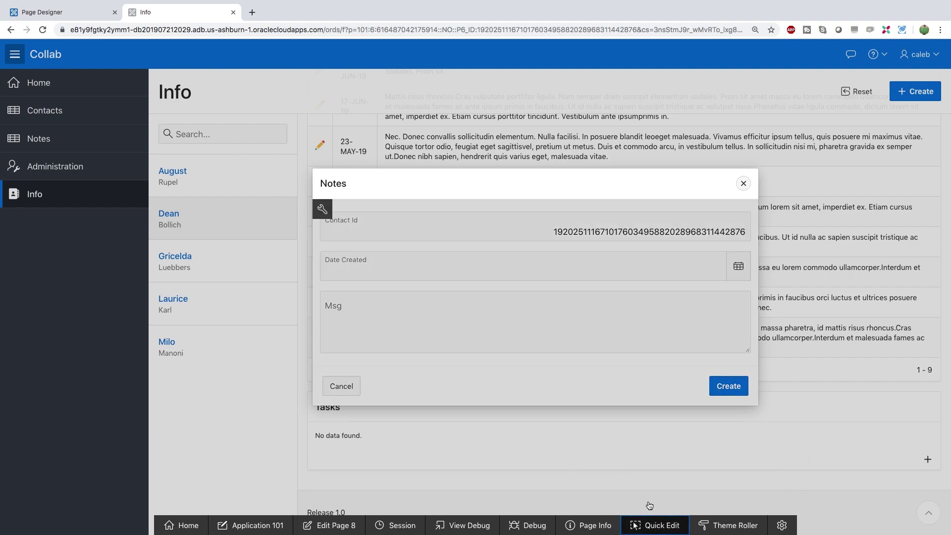
pyautogui.click(456, 205)
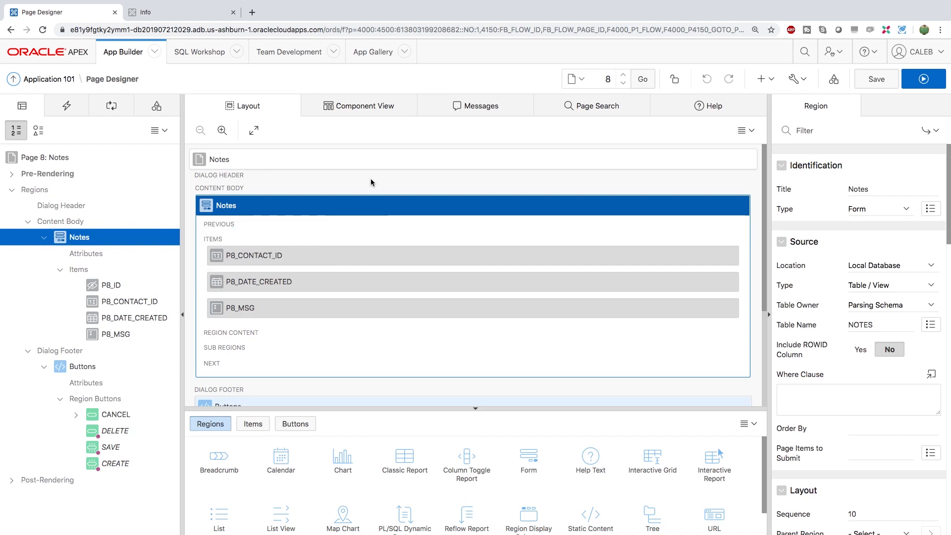
# - Return to the running Info page and close the Notes dialog, leaving the empty Tasks region visible
pyautogui.click(152, 13)
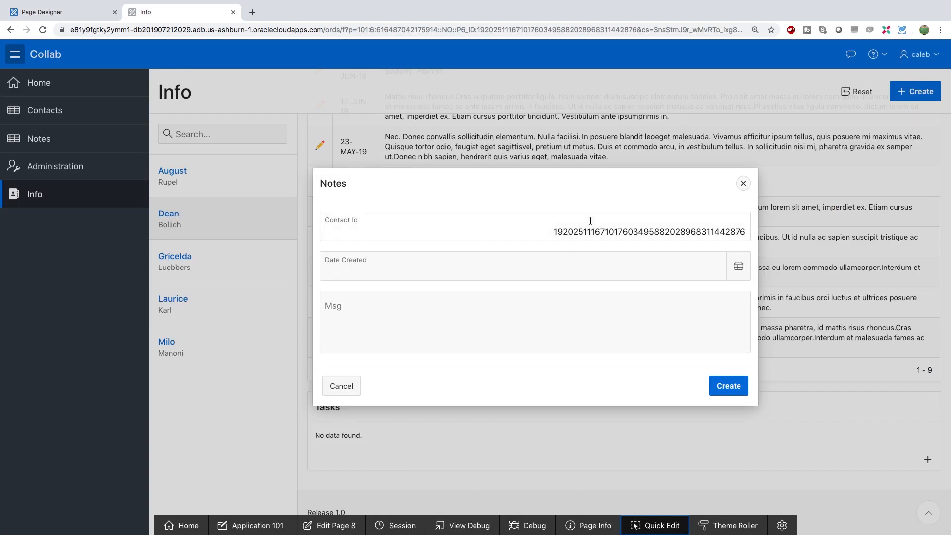
pyautogui.click(742, 183)
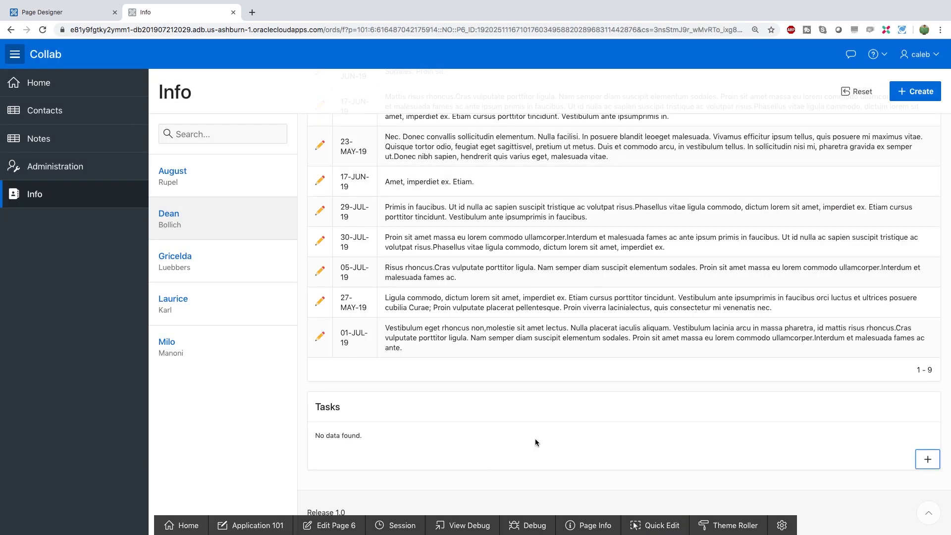